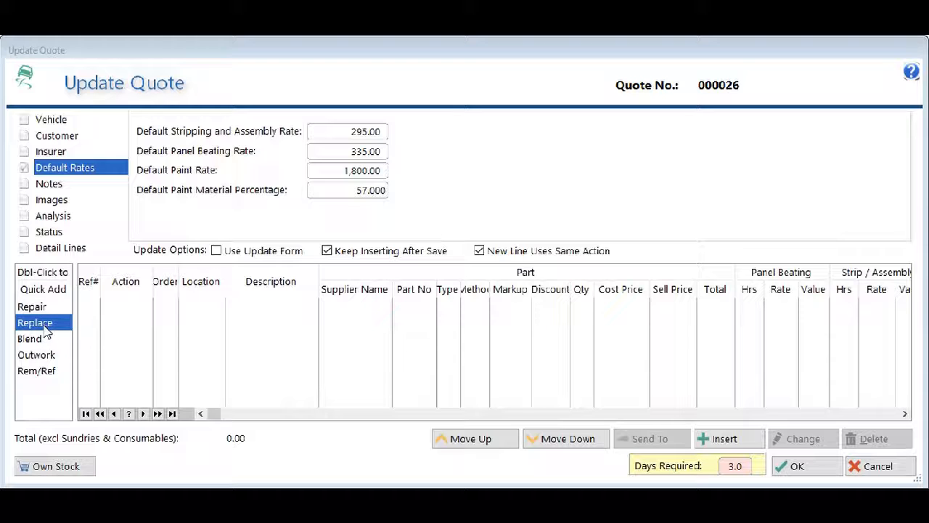
Step: Add a Replace line to the quote with location Front and description "bumper liner"
double_click(44, 331)
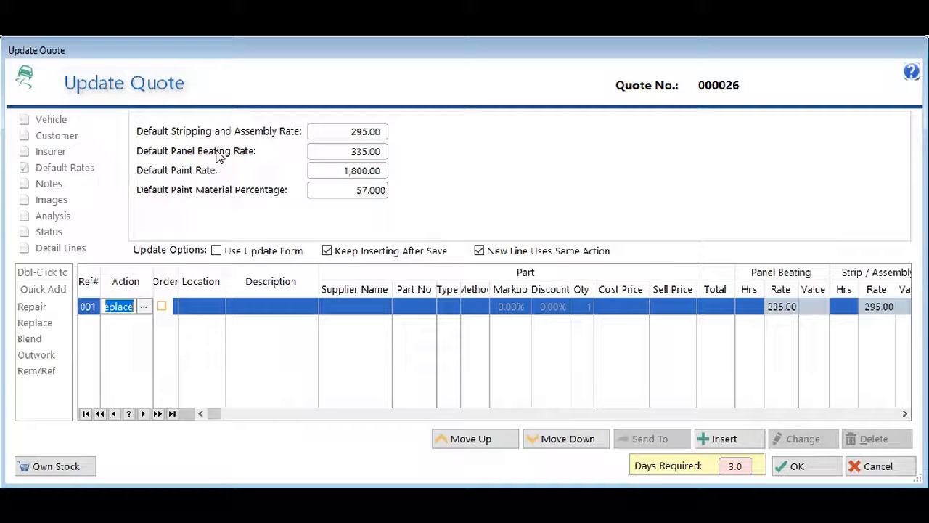
key(Tab)
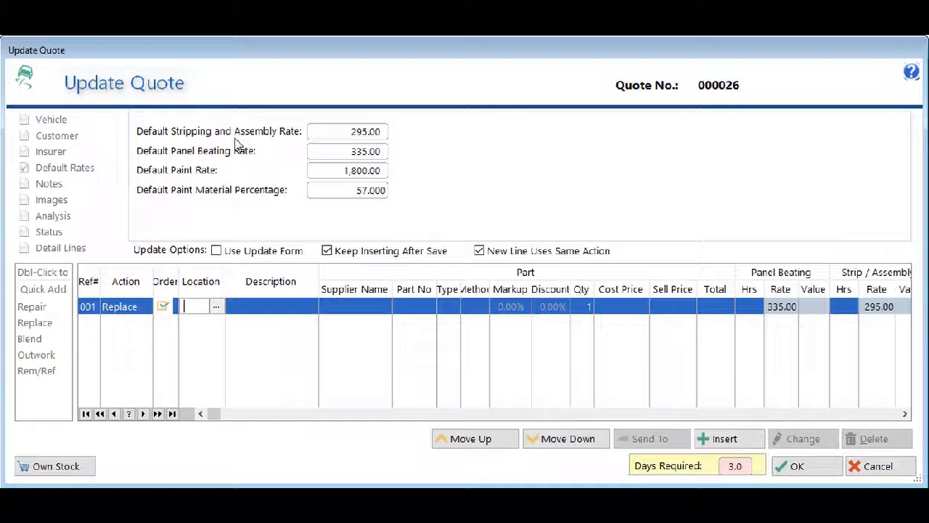
text(fr)
key(Return)
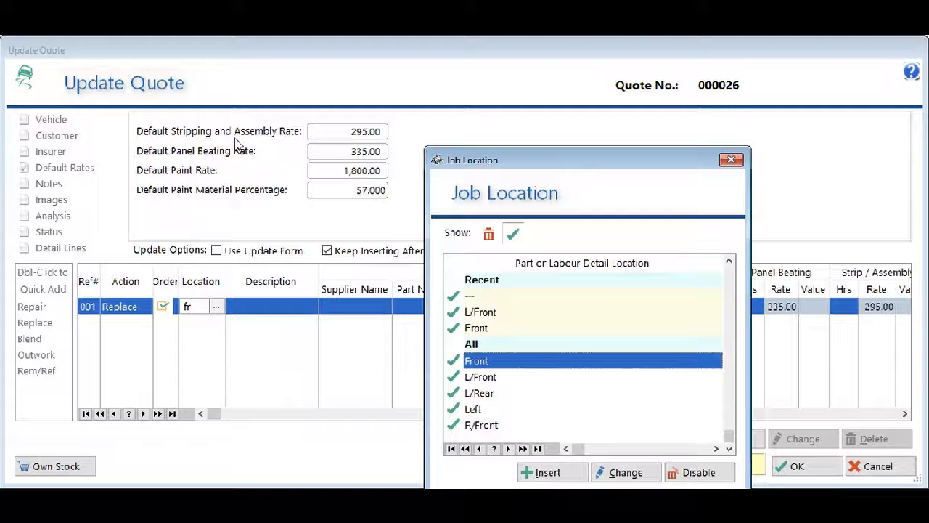
key(Return)
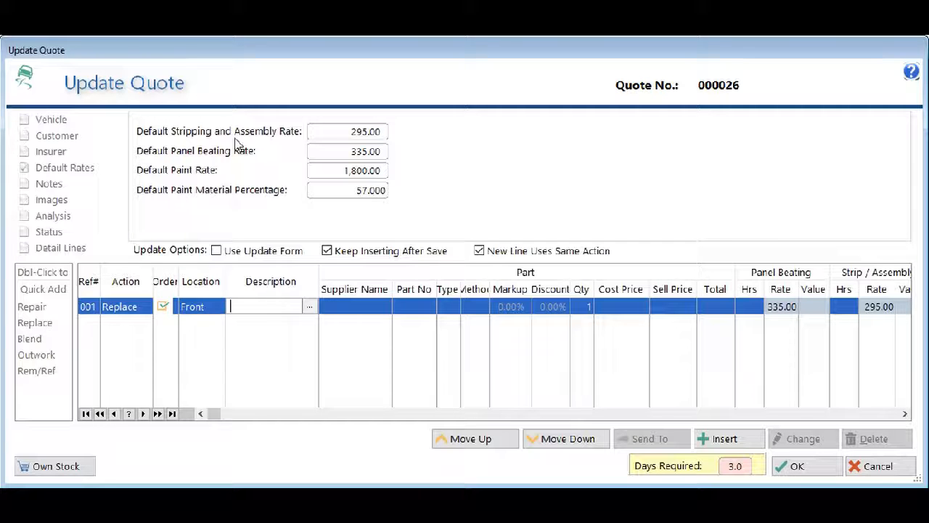
text(bumper liner)
key(Tab)
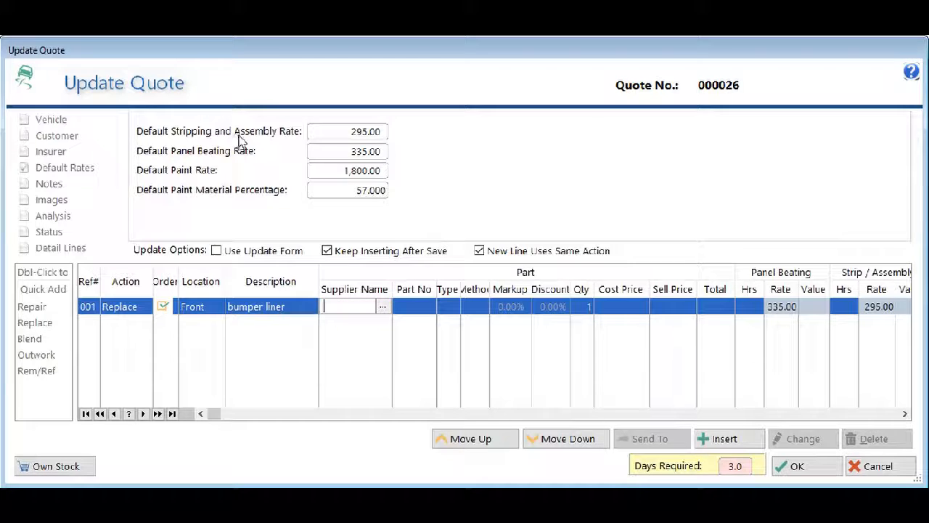
Step: Set the bumper liner's supplier to ABC Spares and its part type to XXX, leaving the part number blank
text(abc)
key(Tab)
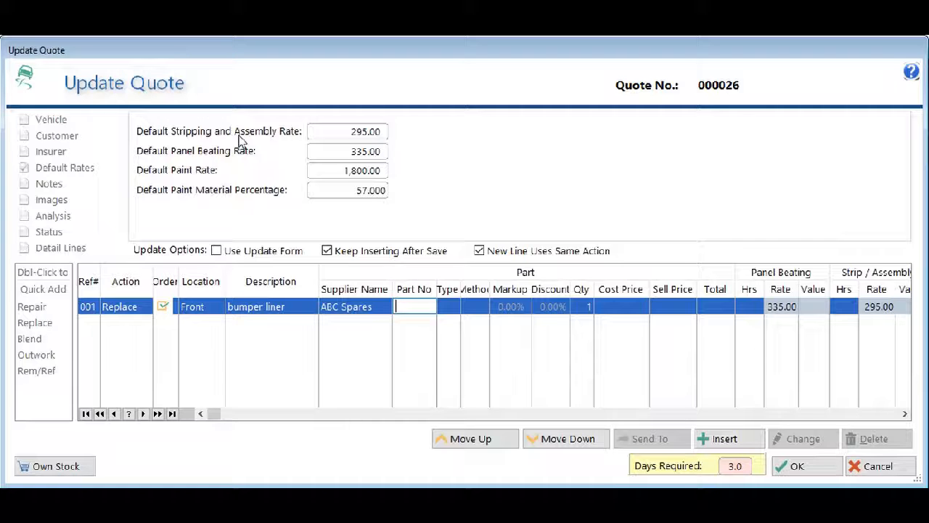
key(Tab)
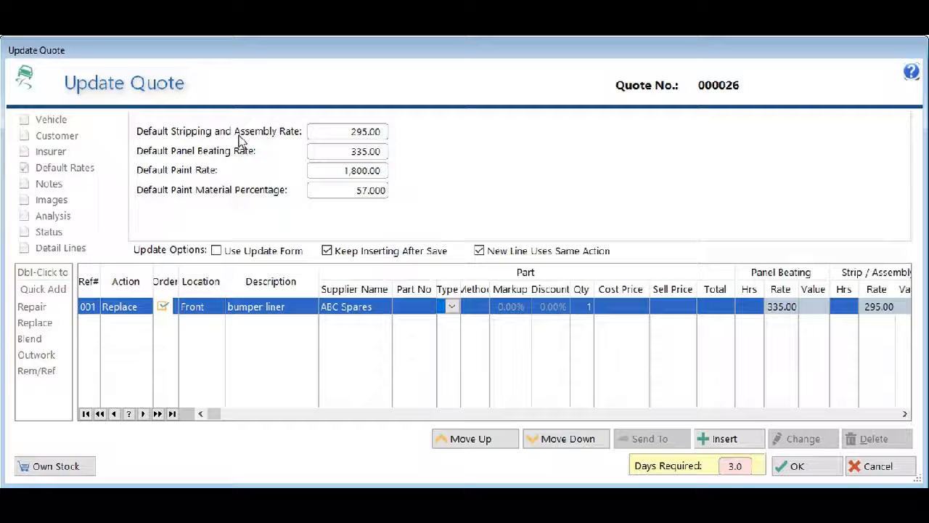
key(alt+Down)
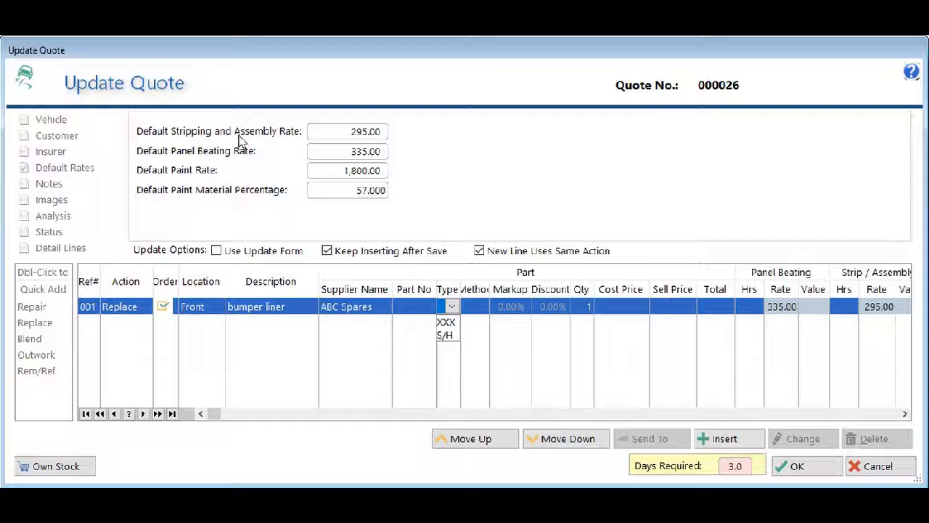
key(Down)
key(Down)
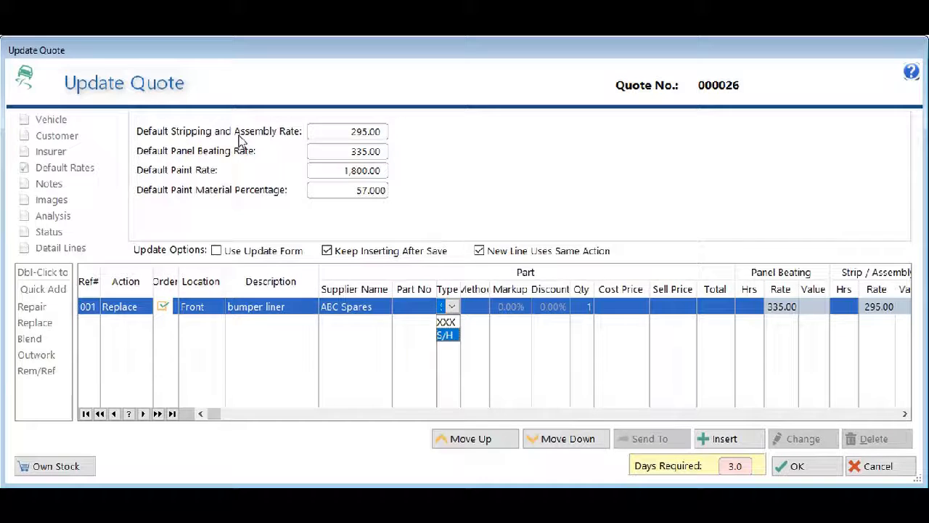
key(Up)
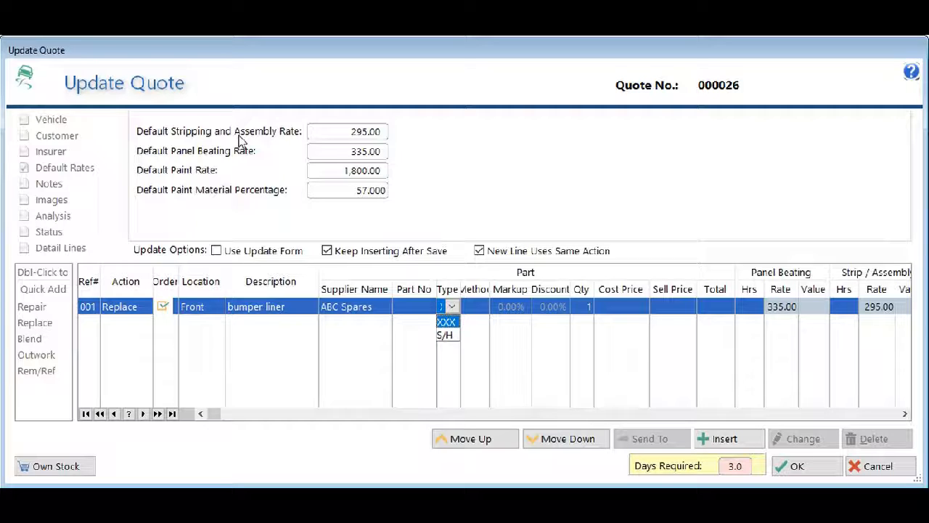
key(Return)
key(Tab)
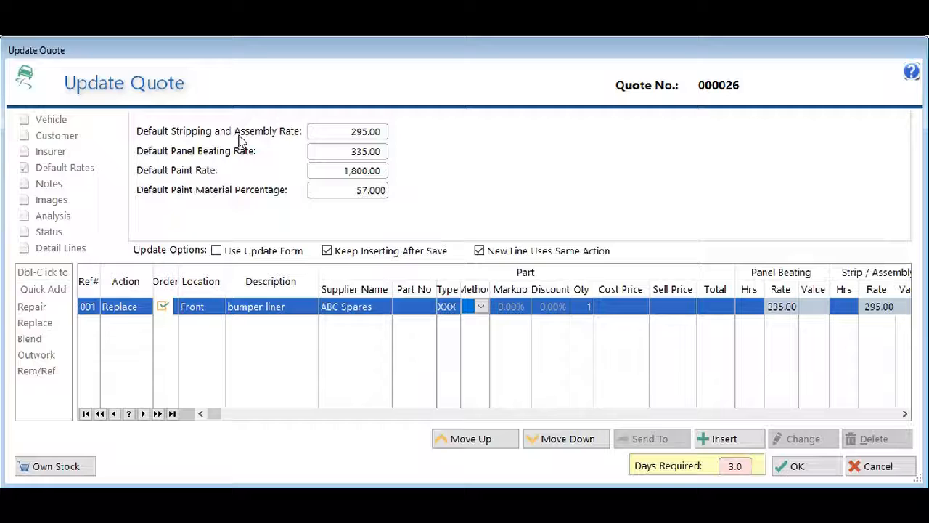
Step: Set the bumper liner's pricing method to Net and its cost price to 1234, keeping the default markup and quantity
key(Down)
key(Down)
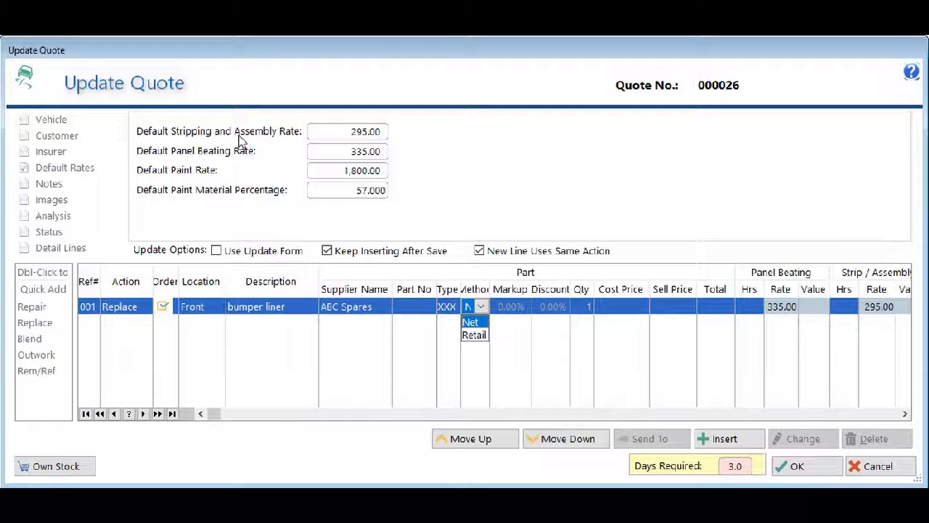
key(Tab)
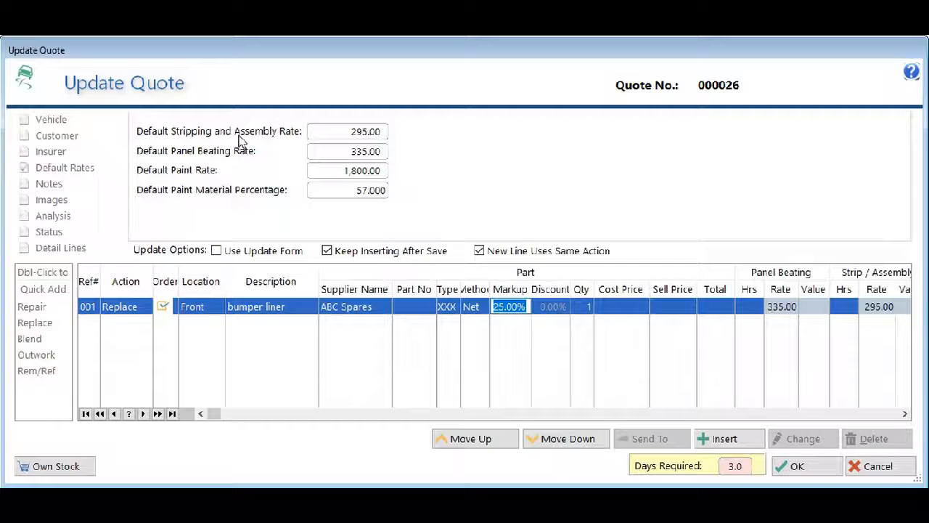
key(shift+Tab)
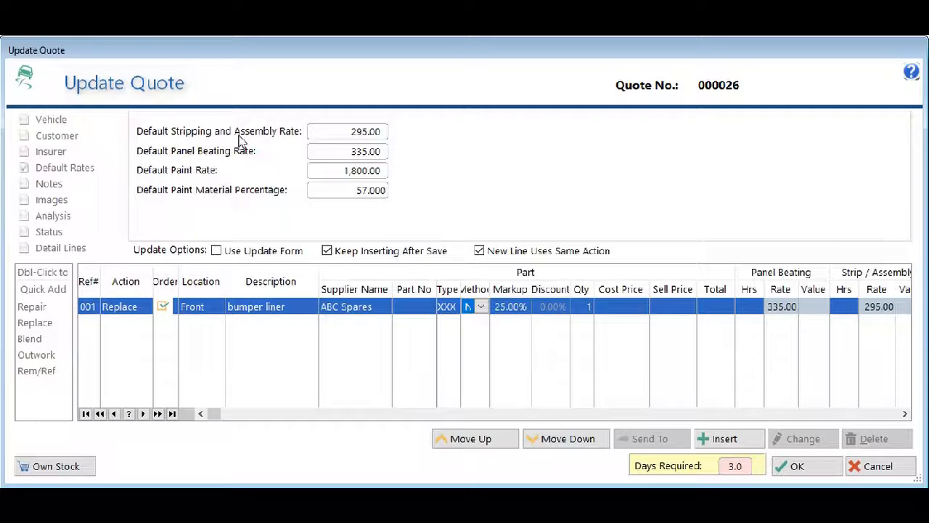
key(shift+Tab)
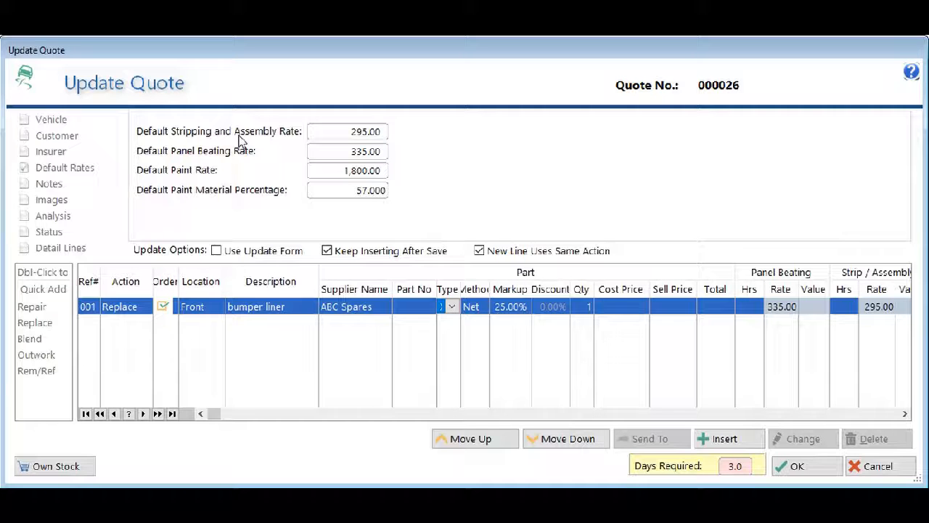
key(Tab)
key(Tab)
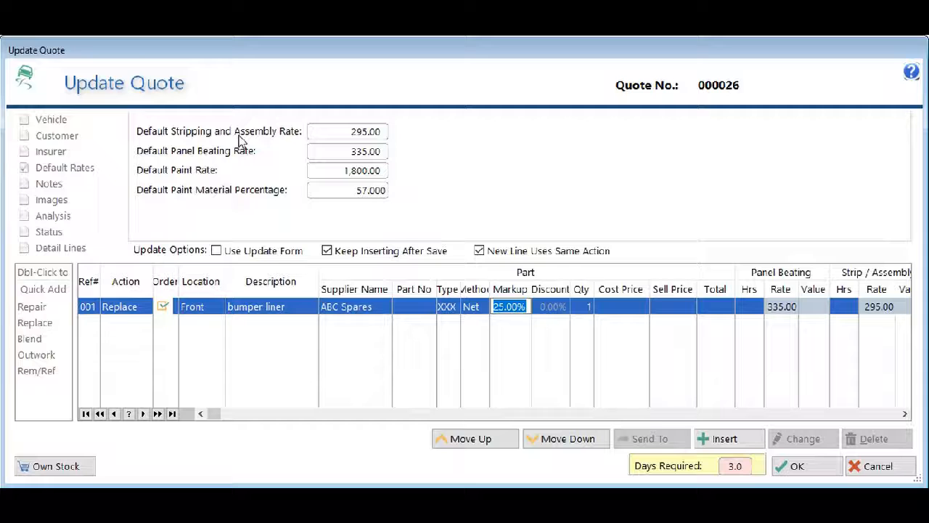
key(Tab)
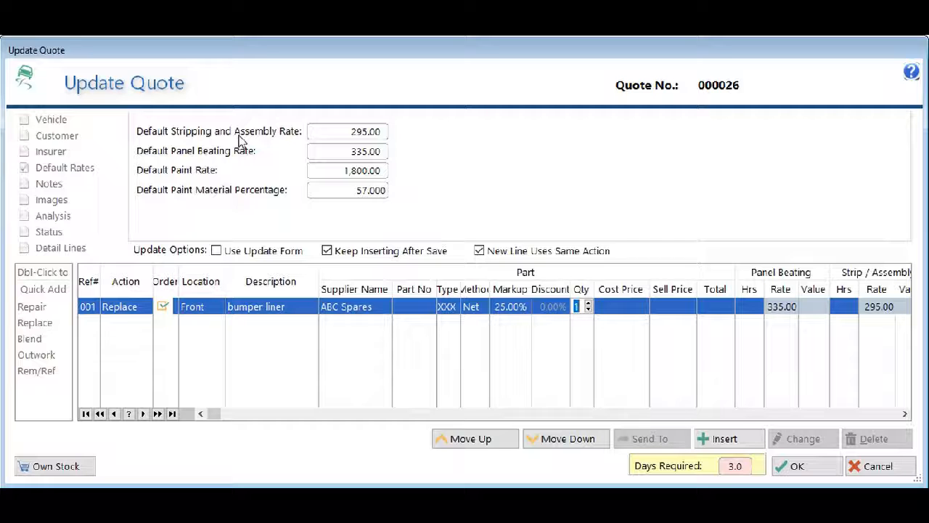
key(Tab)
text(1234)
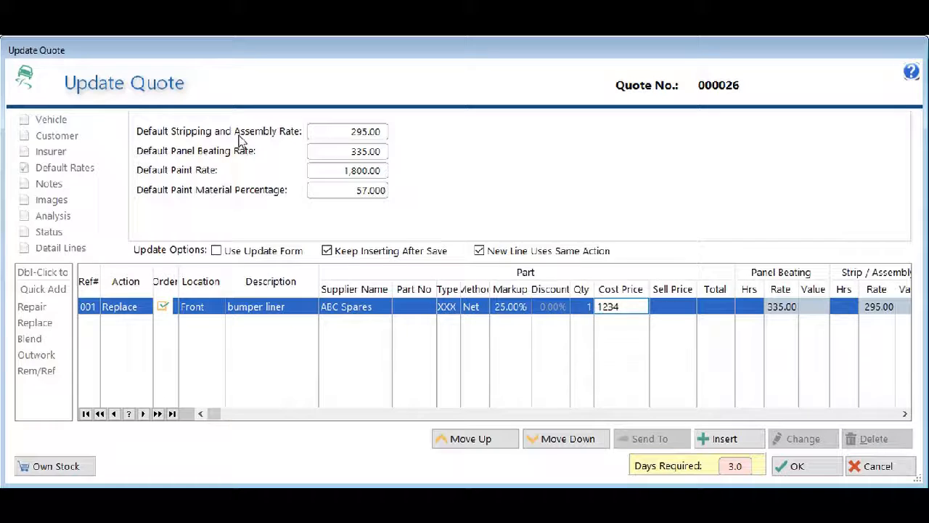
key(Tab)
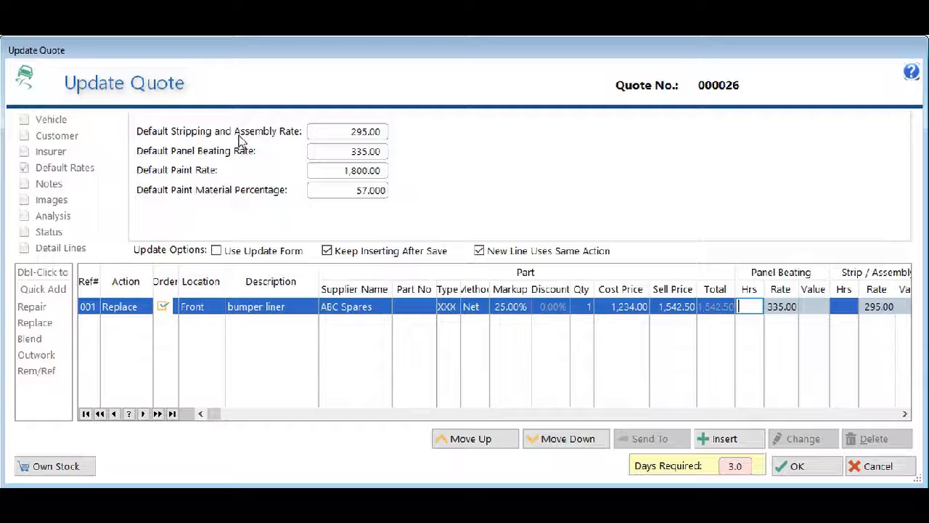
Step: Enter 1 panel beating hour at a rate of 350 and 1 strip/assembly hour for the bumper liner
text(1)
key(Tab)
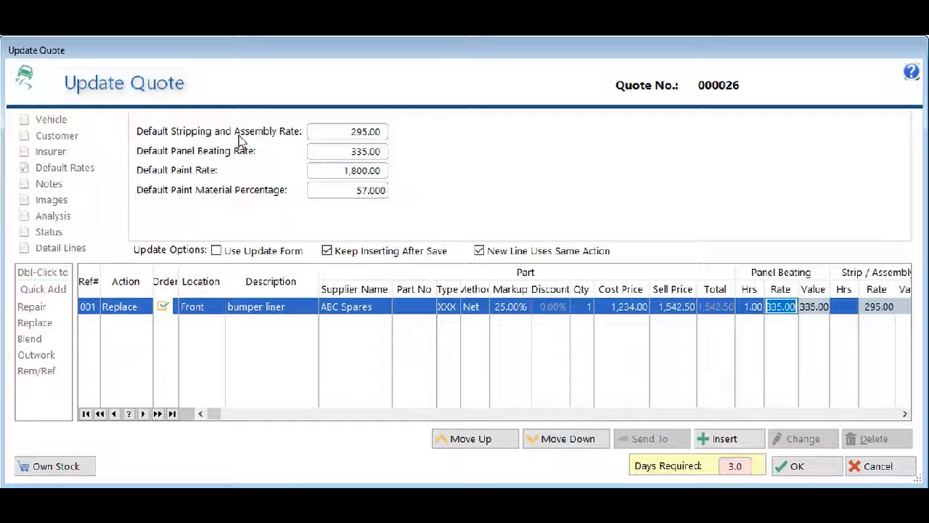
text(350)
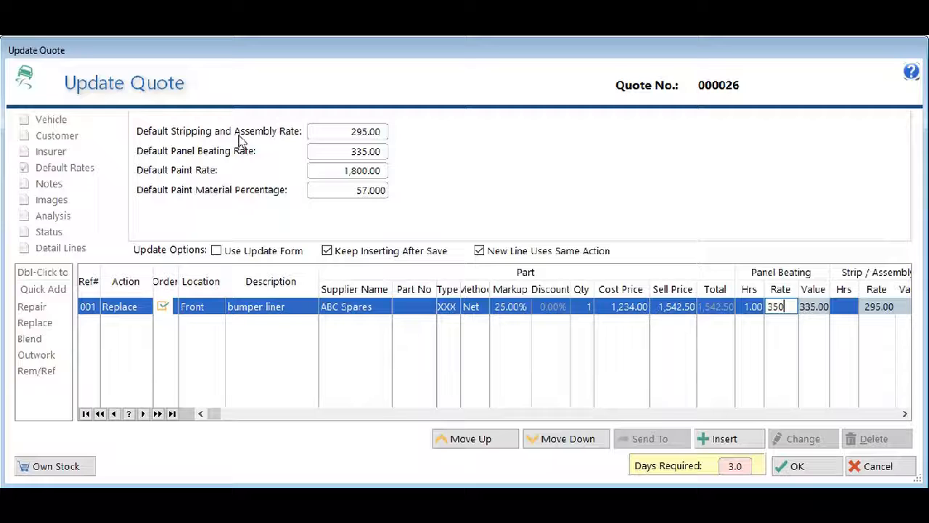
key(Tab)
text(1)
key(Tab)
key(Tab)
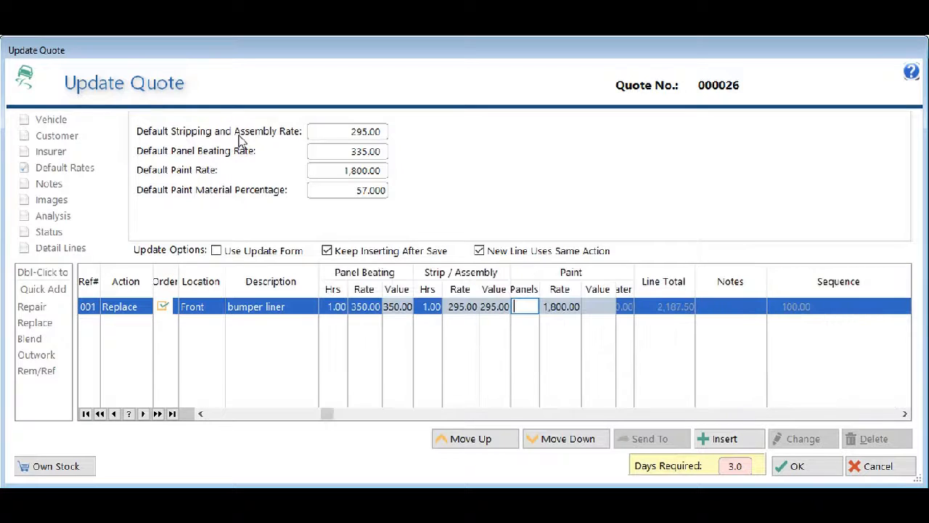
text(1.2)
key(BackSpace)
key(BackSpace)
key(BackSpace)
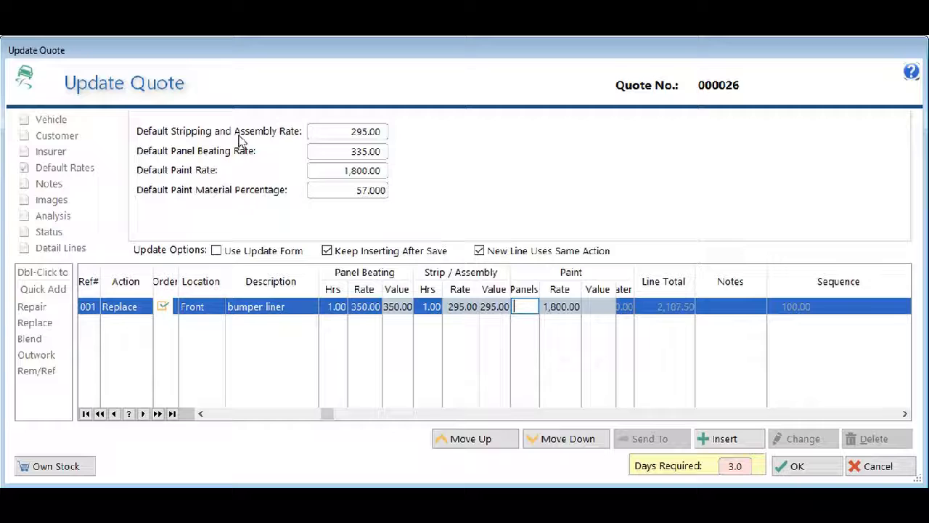
Step: Save the bumper liner line without paint panels and fill the new line as a Repair of the Front Bumper
key(Return)
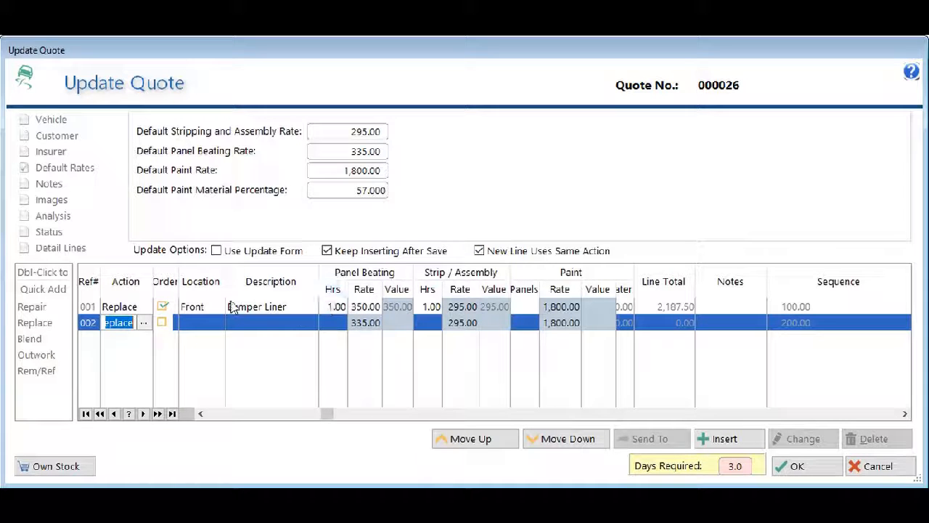
text(r)
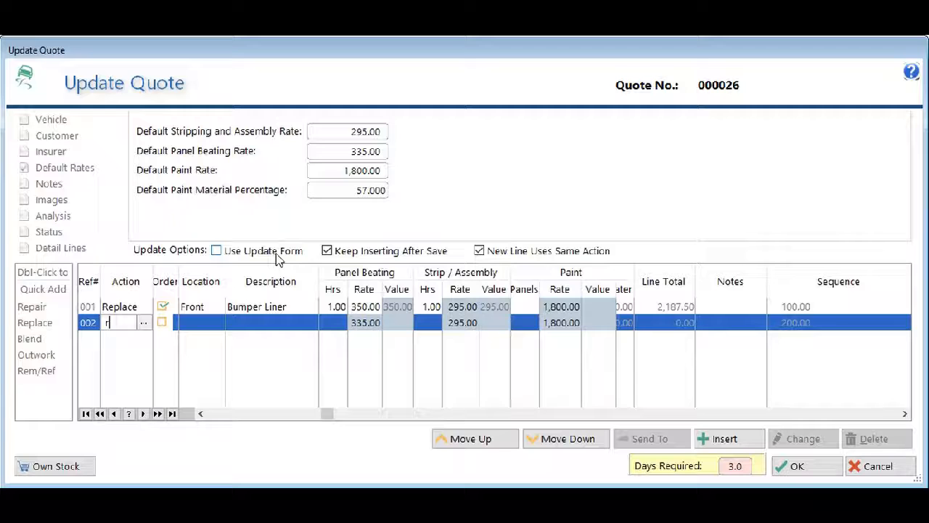
text(epair)
key(Tab)
text(Front)
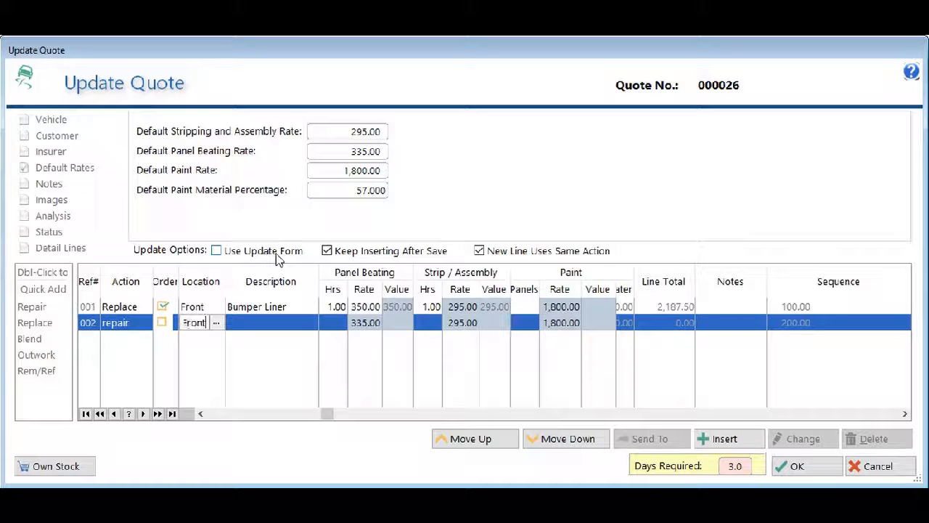
key(Tab)
text(Bumper)
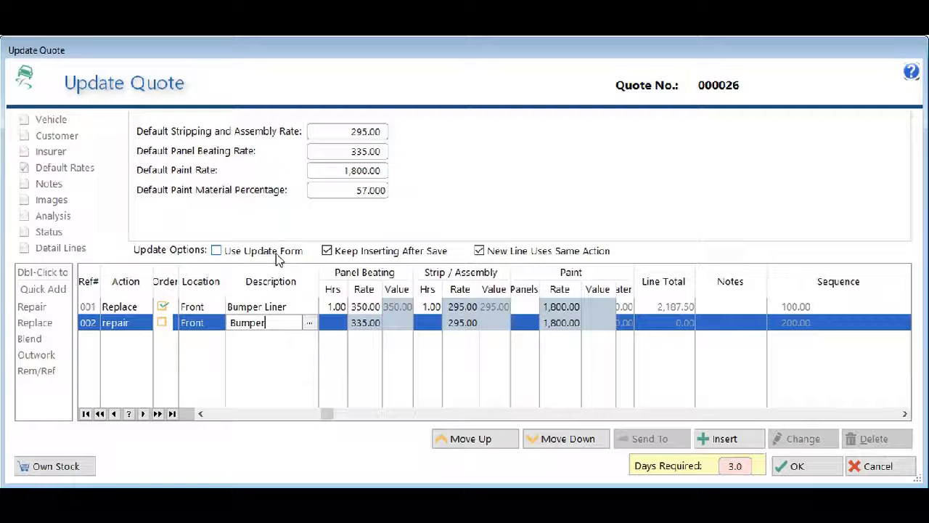
key(Tab)
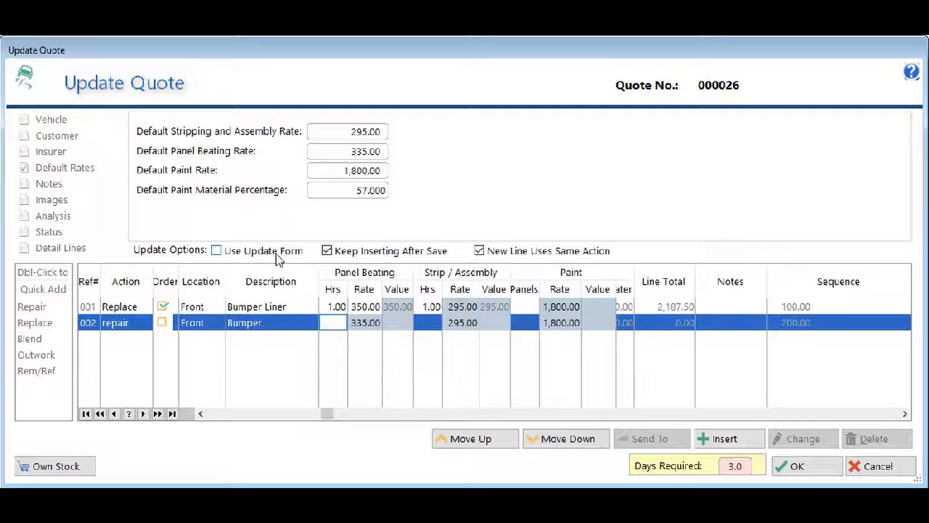
Step: Enter 1 panel beating hour, 0.5 strip/assembly hours and 1.2 paint panels for the bumper, save it, and discard the extra blank line
text(1)
key(Tab)
key(Tab)
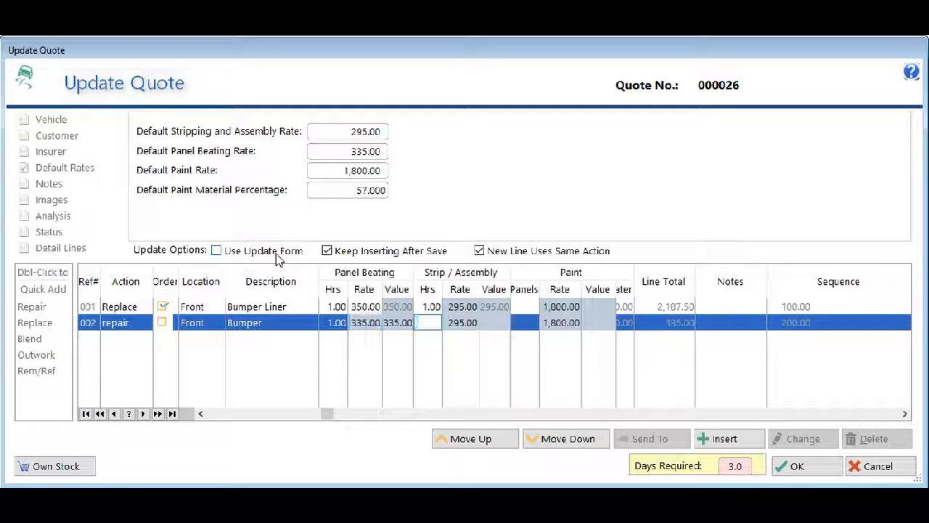
text(.5)
key(Tab)
key(Tab)
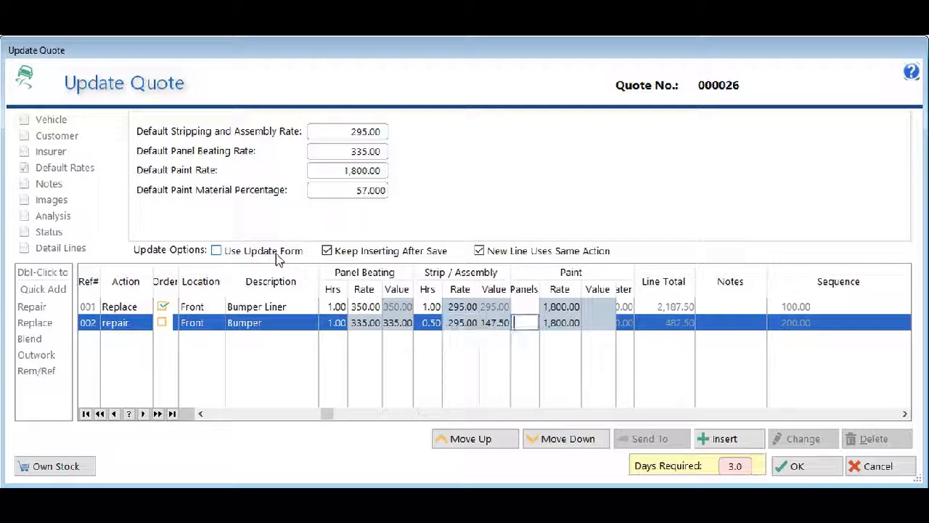
text(1.2)
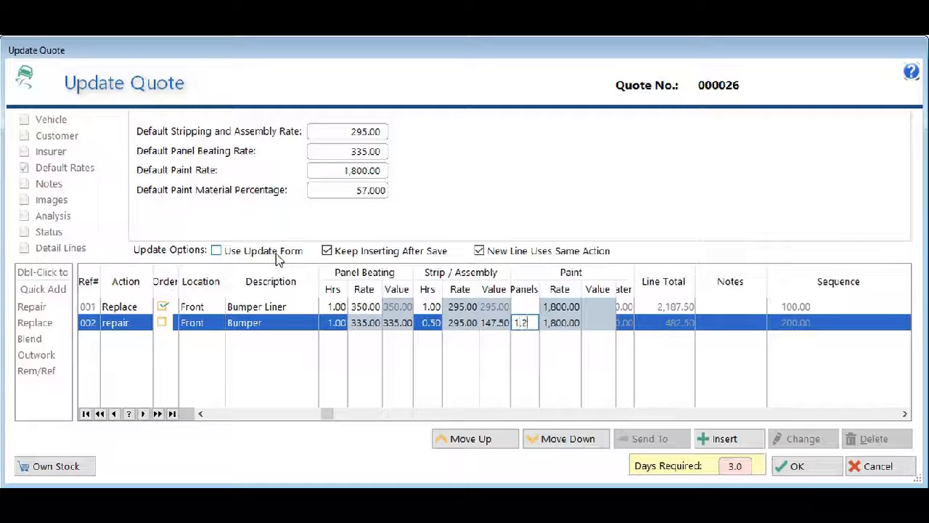
key(Return)
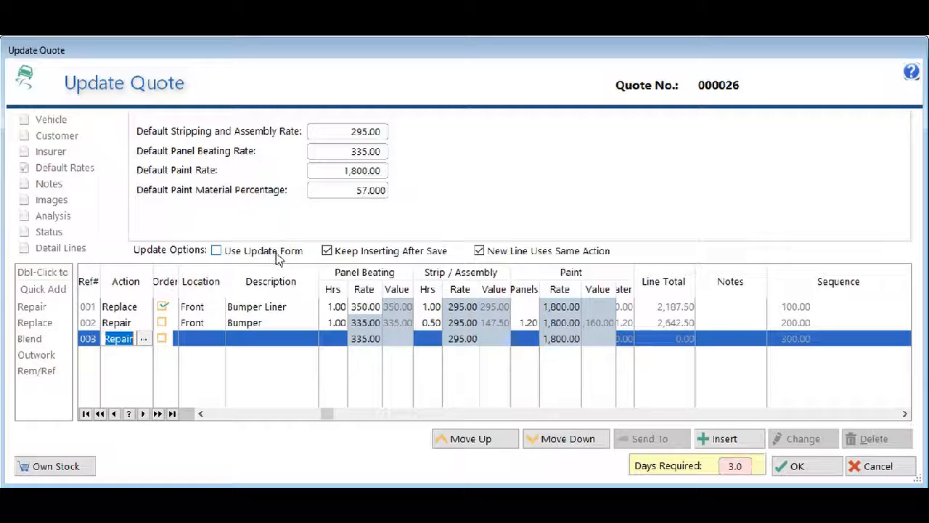
key(Escape)
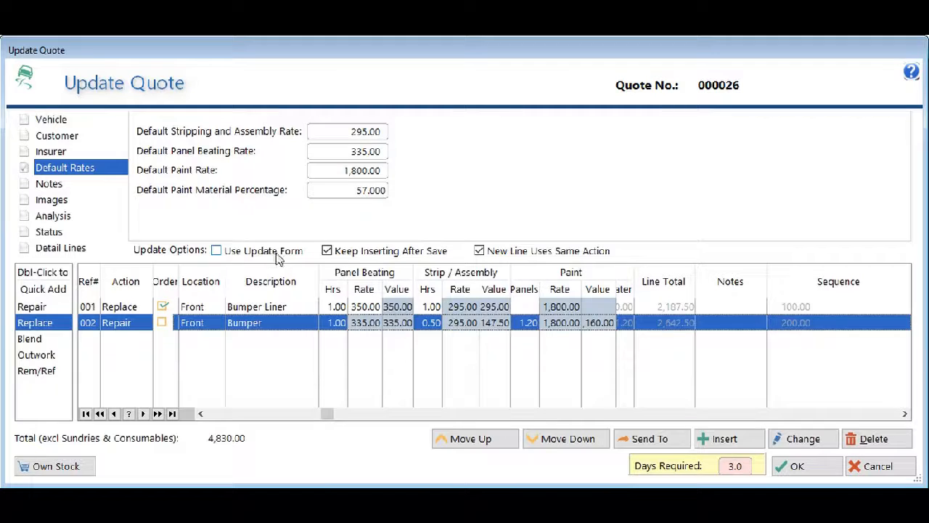
Step: Set the quote's default panel beating rate to 325
click(350, 151)
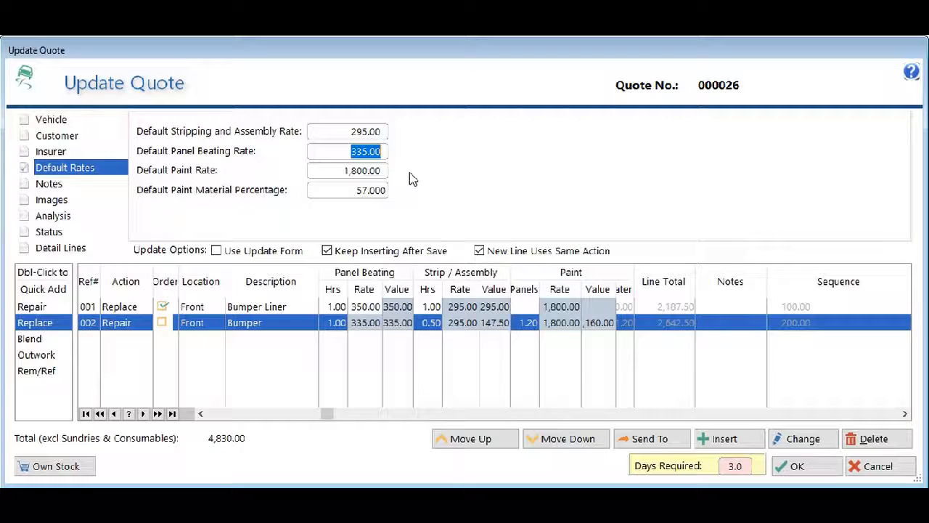
text(325)
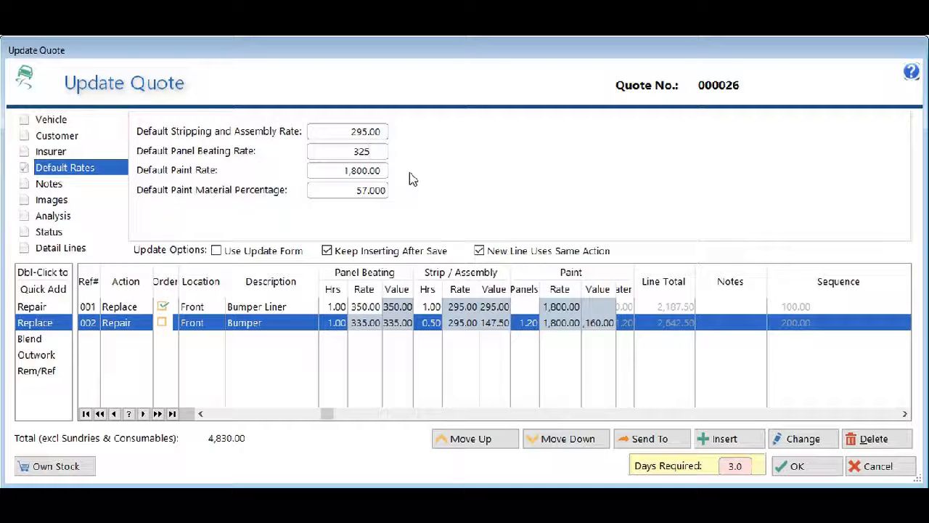
key(Tab)
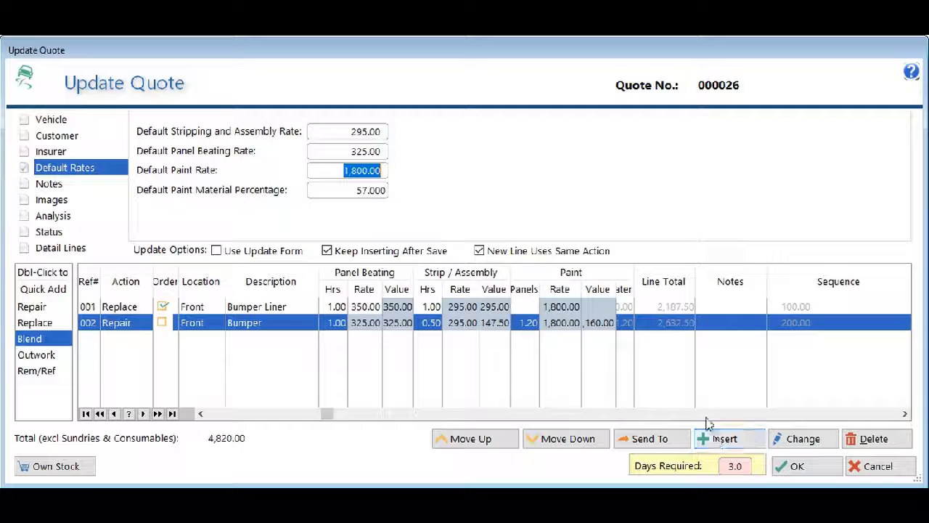
Step: Move the Bumper Liner line below the Bumper repair line
click(273, 310)
click(273, 310)
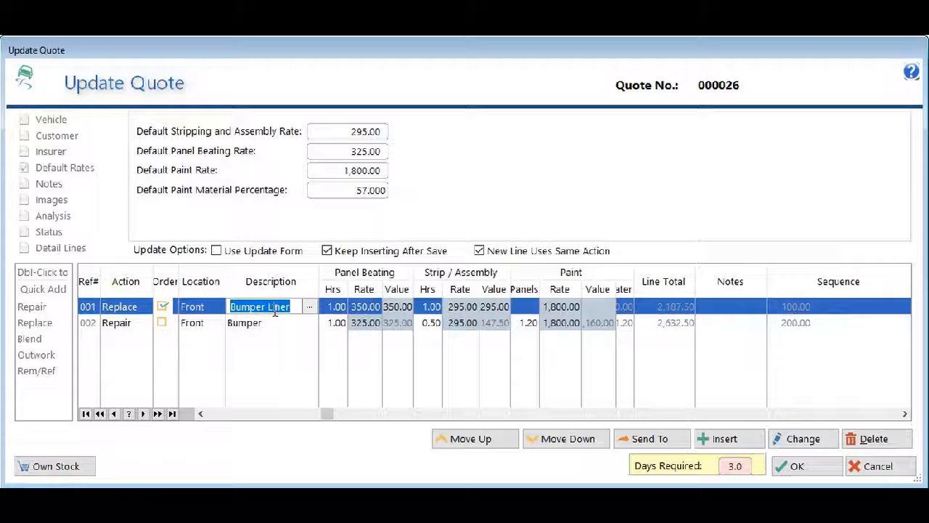
key(Return)
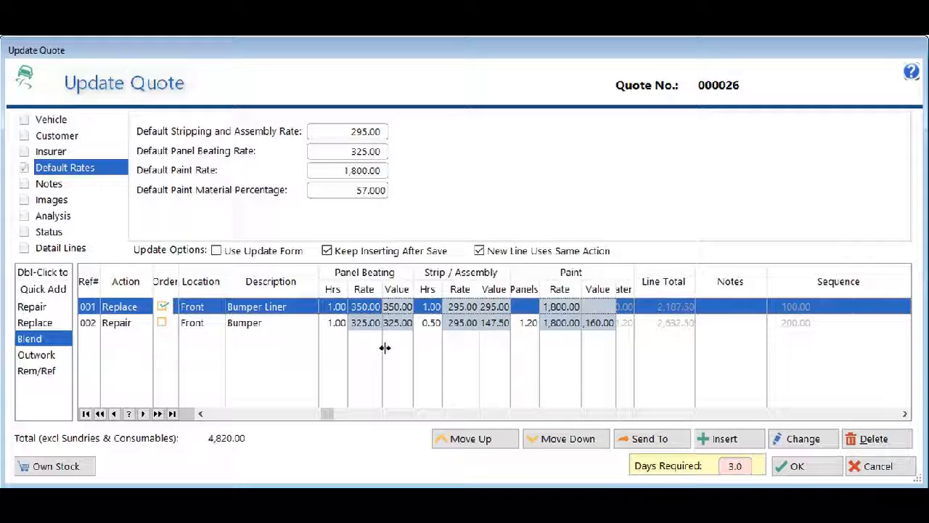
click(549, 441)
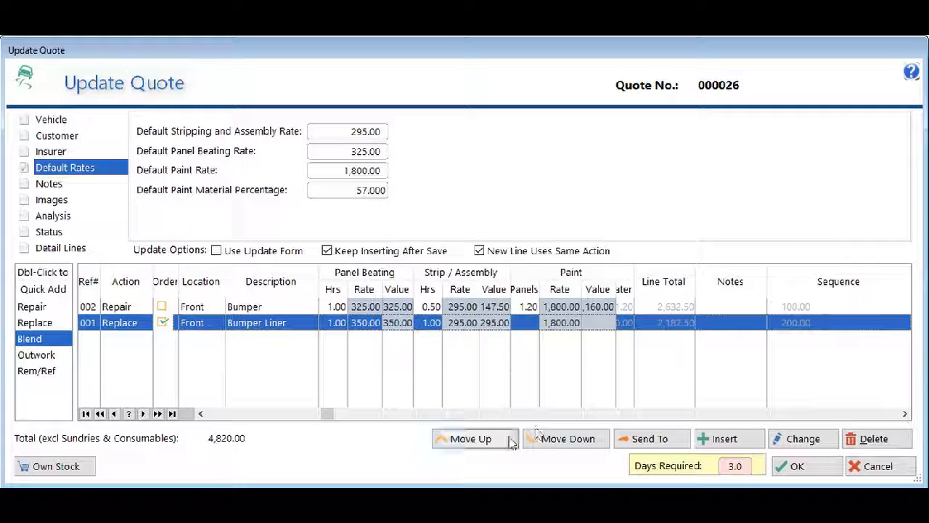